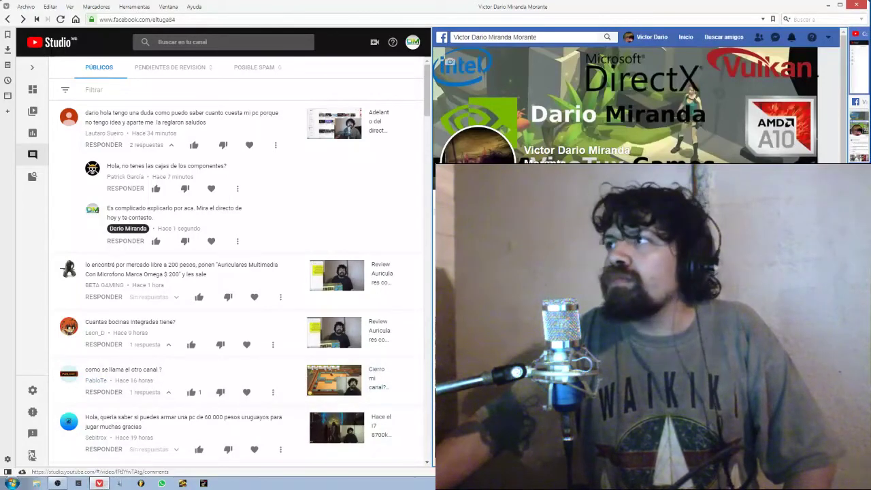
Switch to Chrome with the "central" profile and open the channel's video list in YouTube Studio.
click(855, 6)
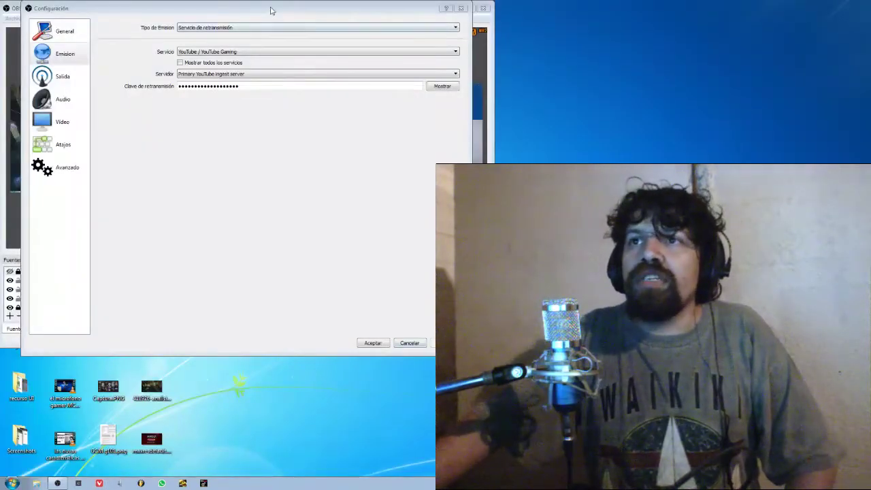
drag(270, 9, 616, 32)
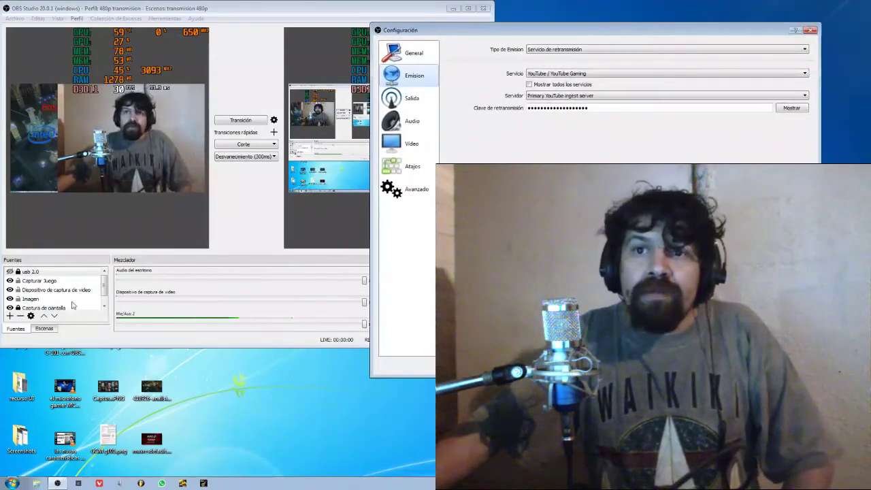
click(25, 484)
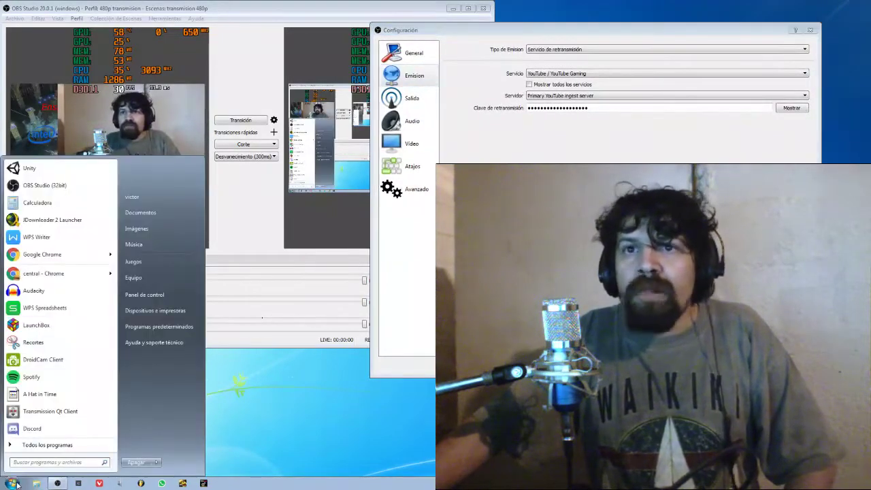
click(47, 274)
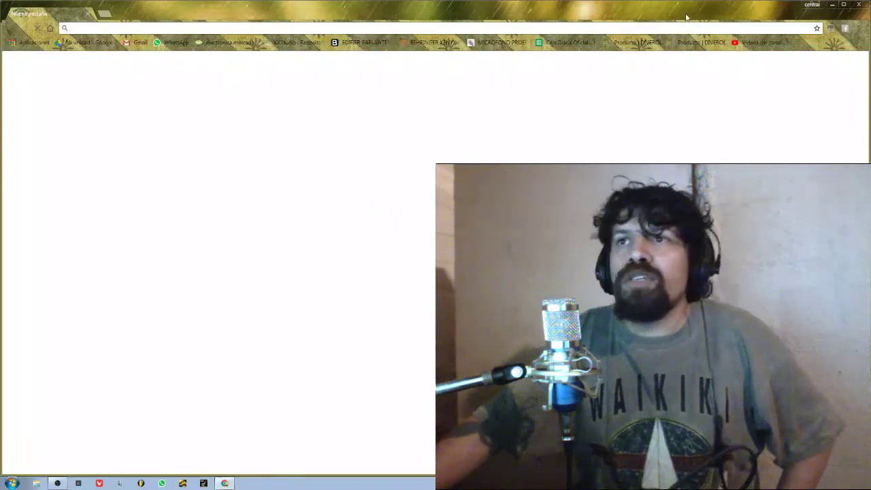
click(772, 45)
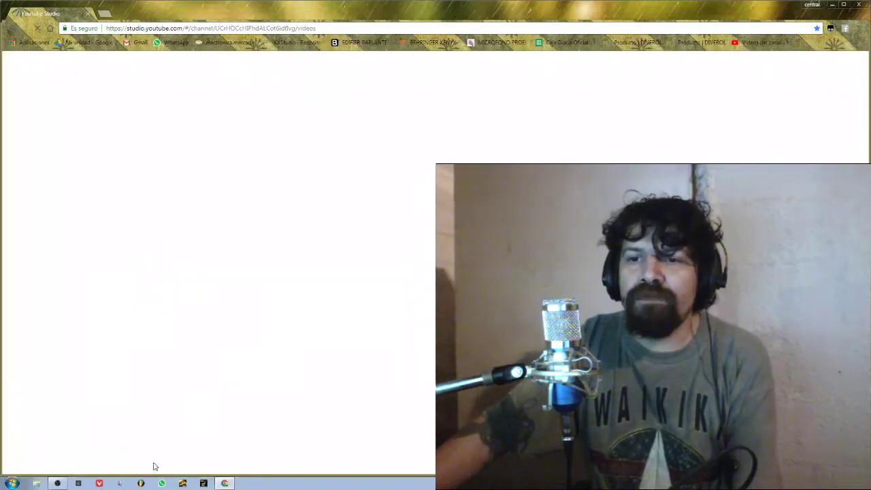
click(63, 483)
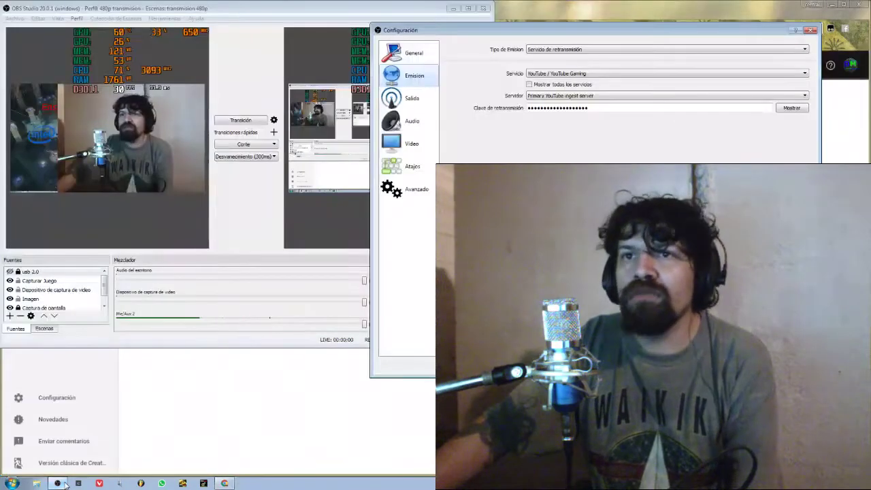
click(206, 409)
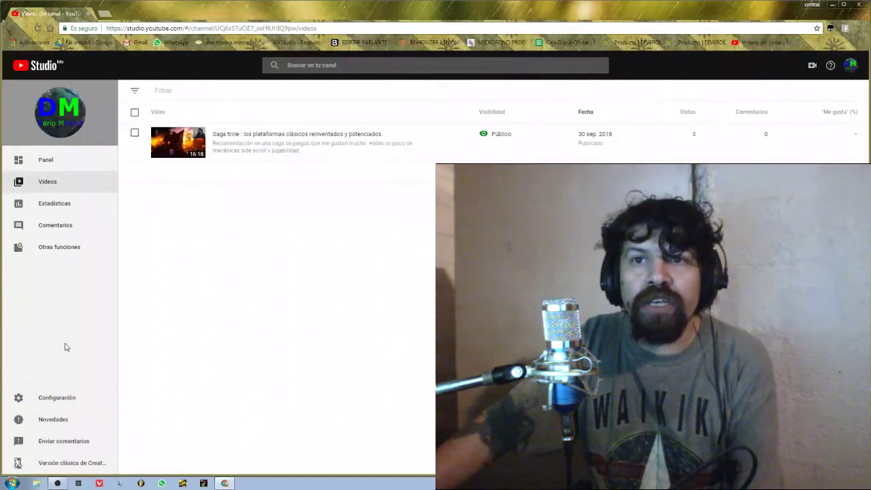
Open the channel's live streaming dashboard from YouTube Studio's other features.
mouse_move(68, 246)
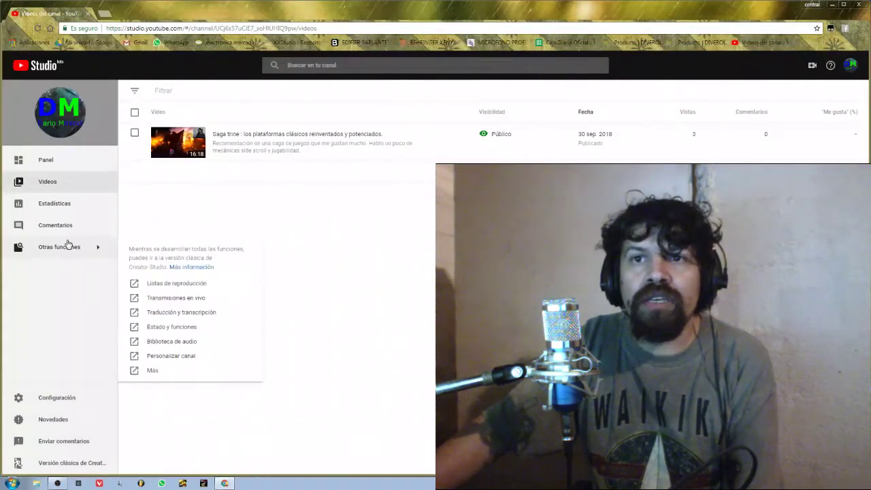
click(185, 303)
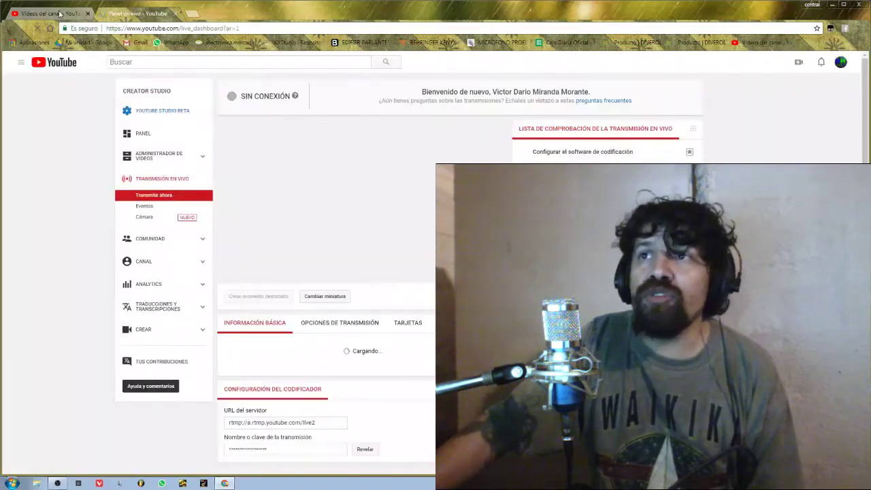
click(60, 10)
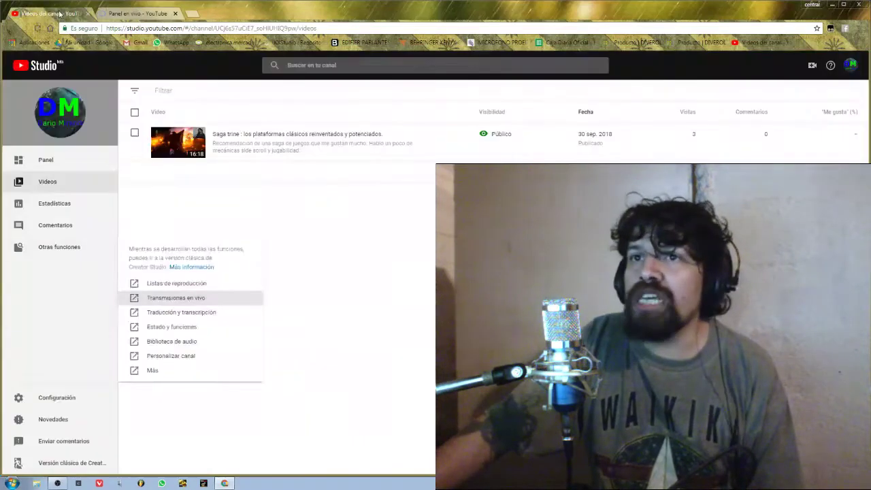
click(120, 14)
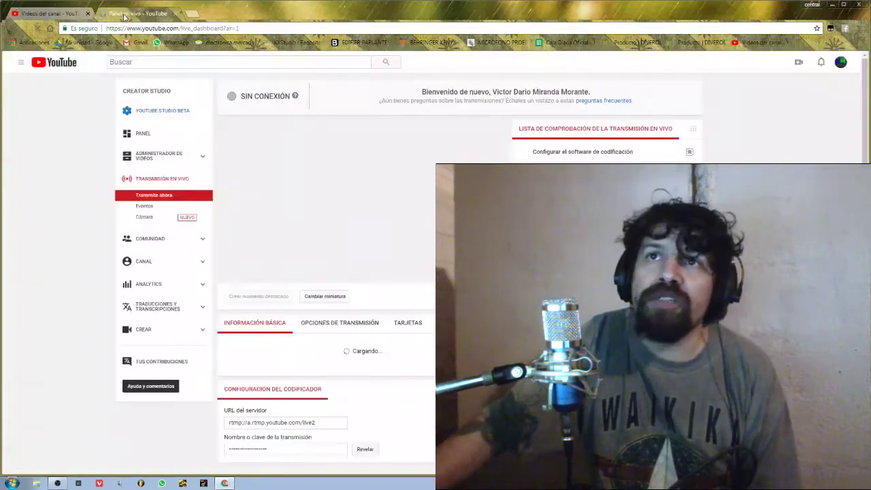
Reveal the stream key in the dashboard's encoder settings and copy it.
scroll(325, 322, down, 3)
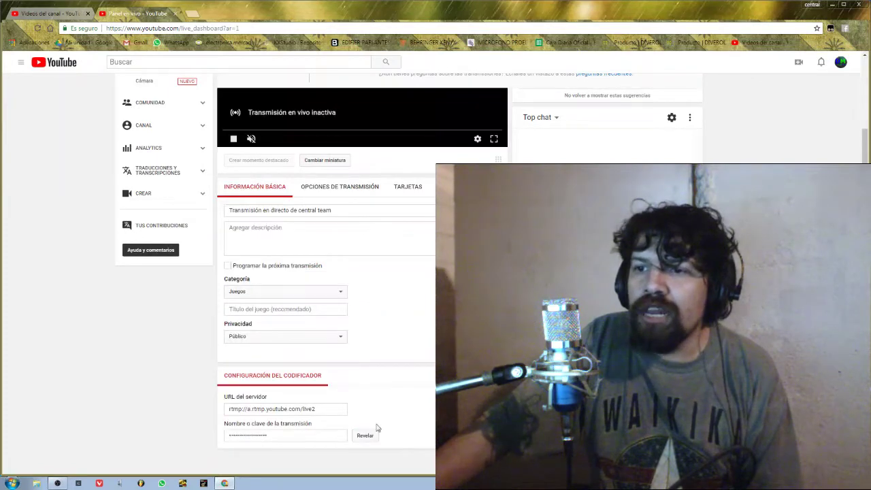
click(363, 435)
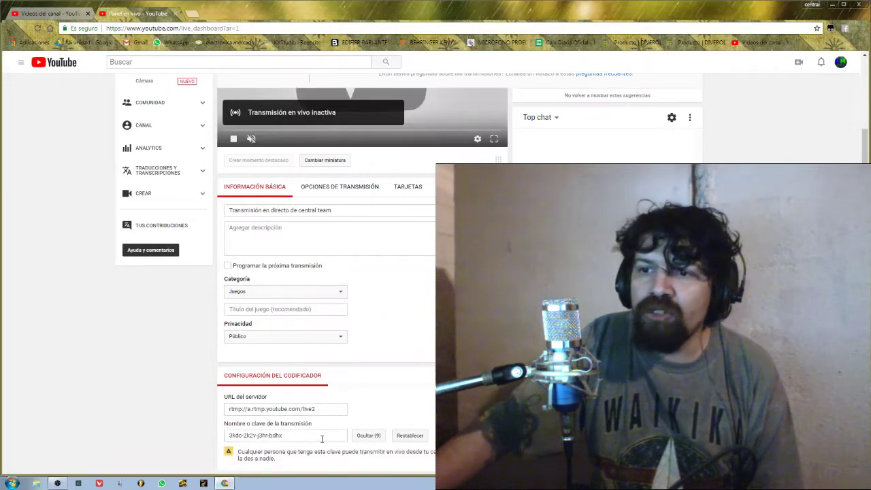
drag(324, 439, 210, 438)
right_click(230, 439)
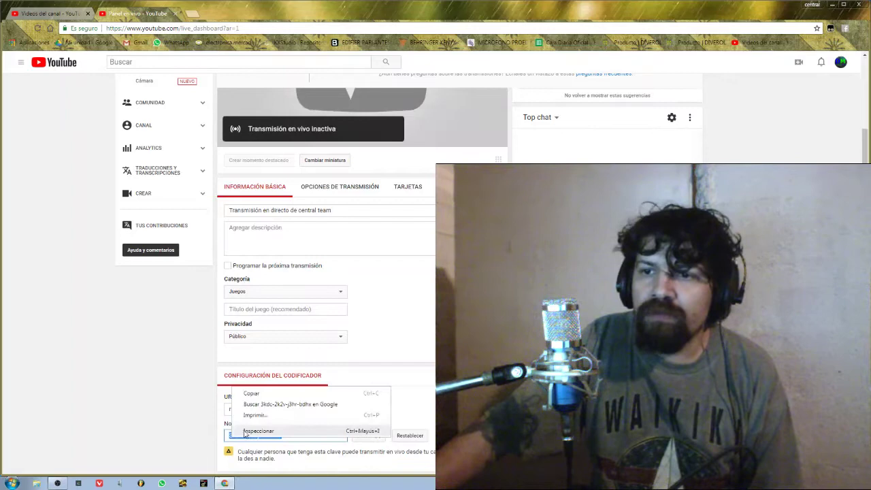
click(252, 393)
Switch to OBS Studio, replace the stream key with the copied one, apply the change and mask the key.
click(57, 482)
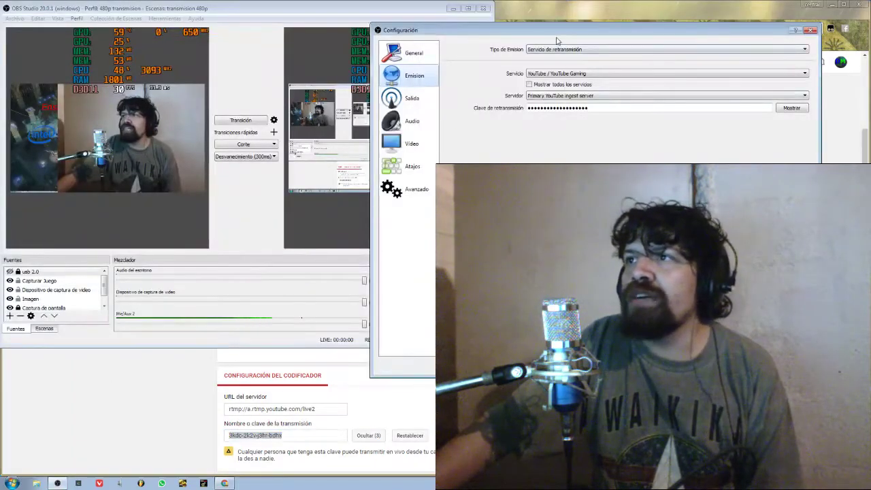
drag(558, 32, 191, 10)
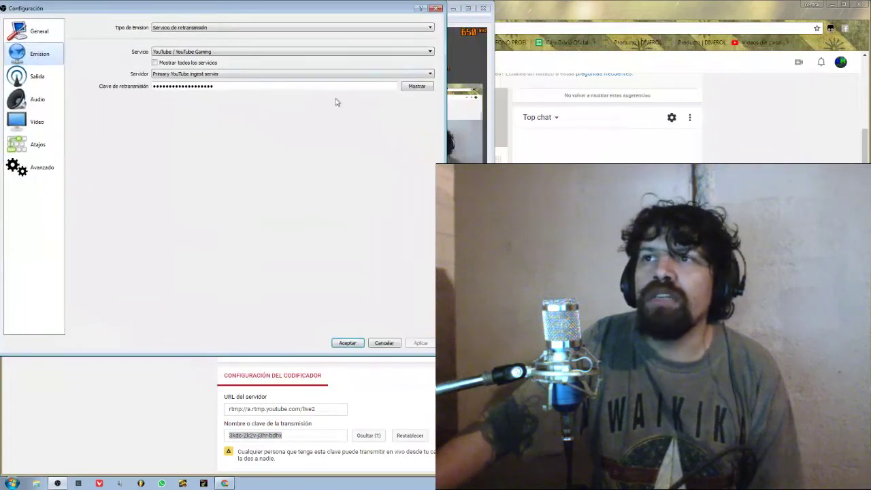
click(416, 86)
drag(334, 86, 149, 93)
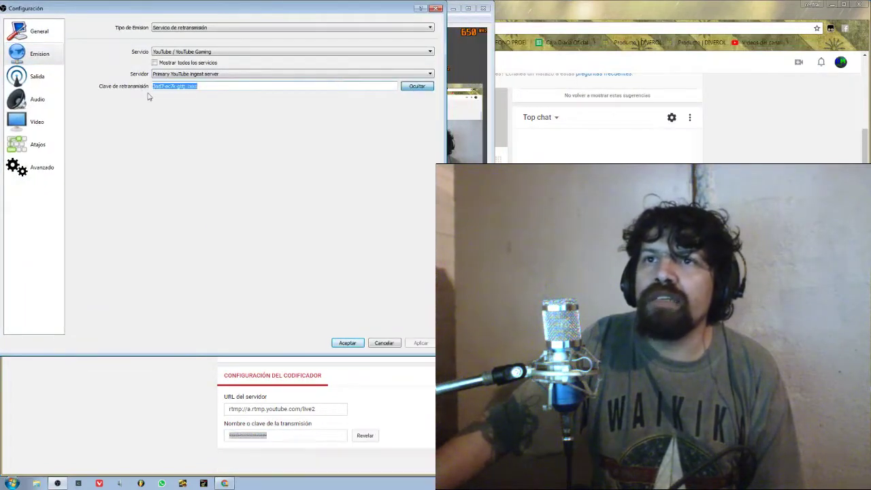
right_click(172, 89)
click(193, 136)
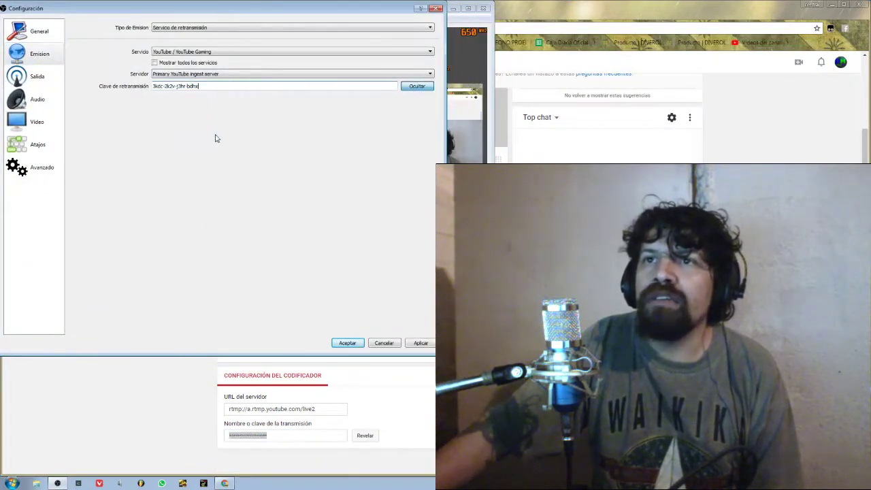
click(421, 343)
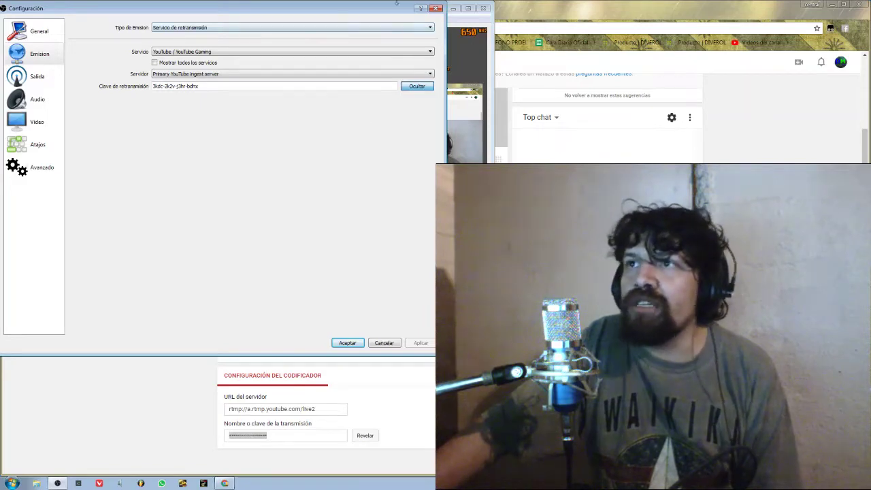
drag(332, 11, 701, 9)
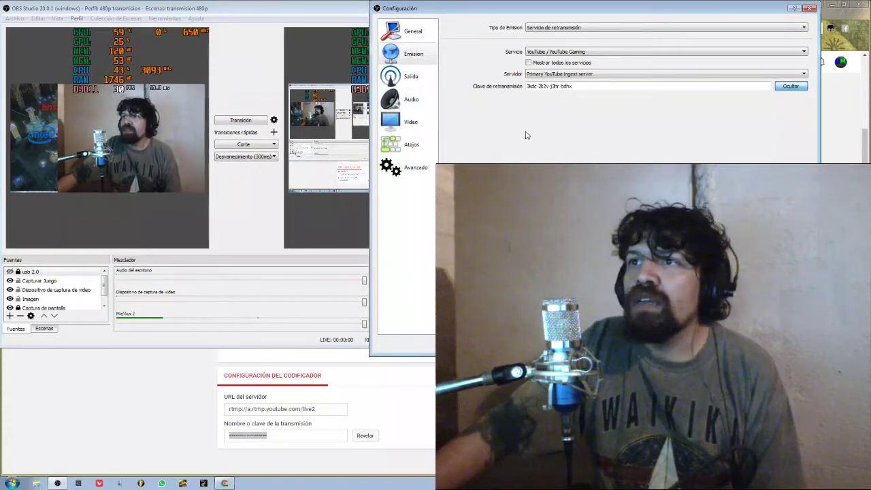
click(791, 86)
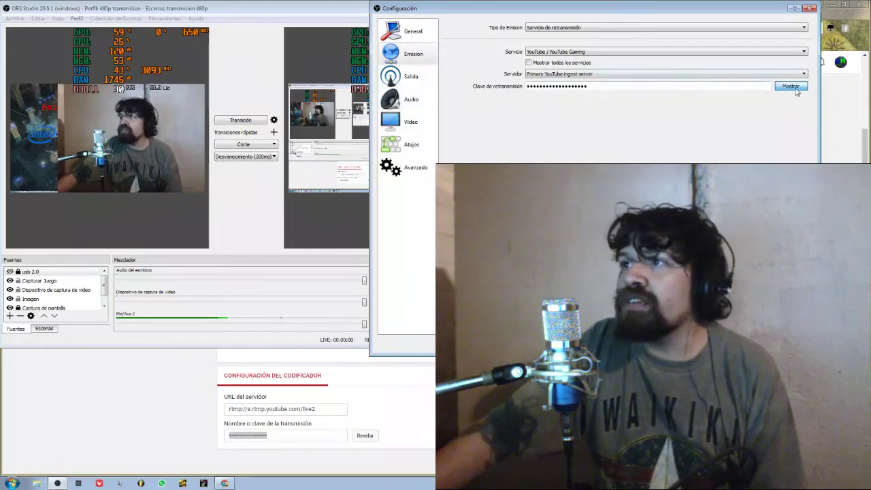
Examine the output settings for live streaming, recording and audio tracks.
click(419, 77)
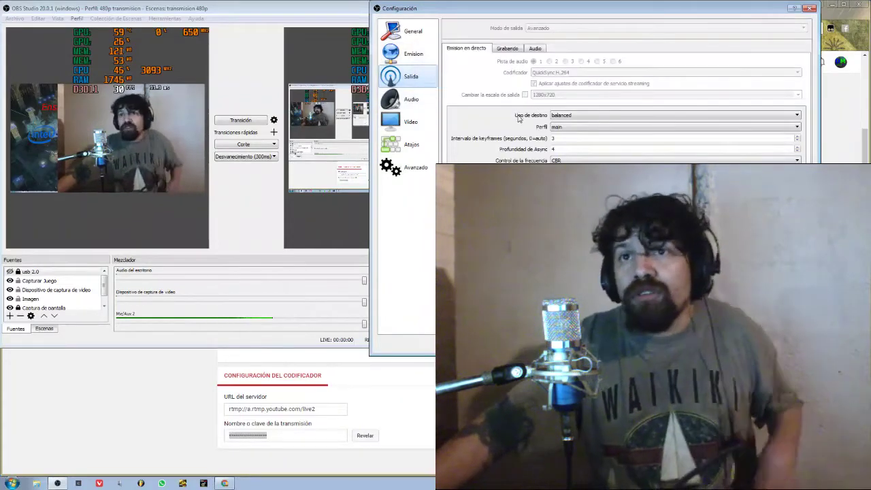
drag(517, 13, 403, 19)
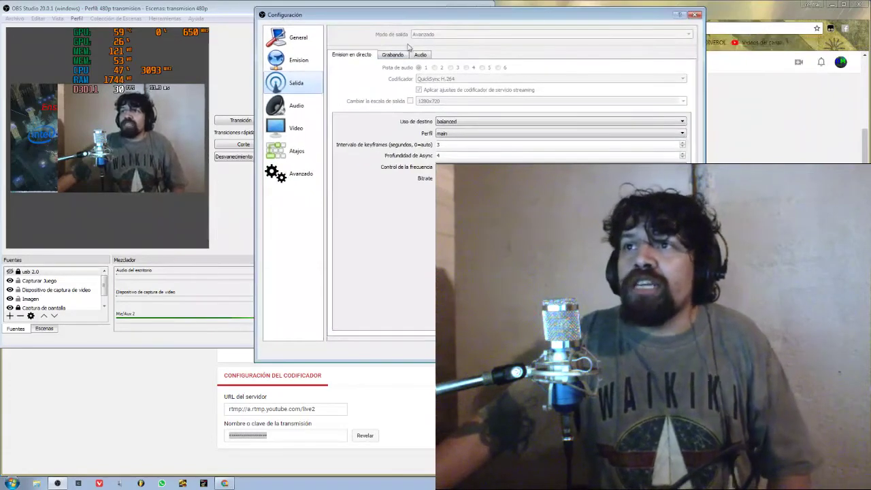
click(386, 58)
click(421, 57)
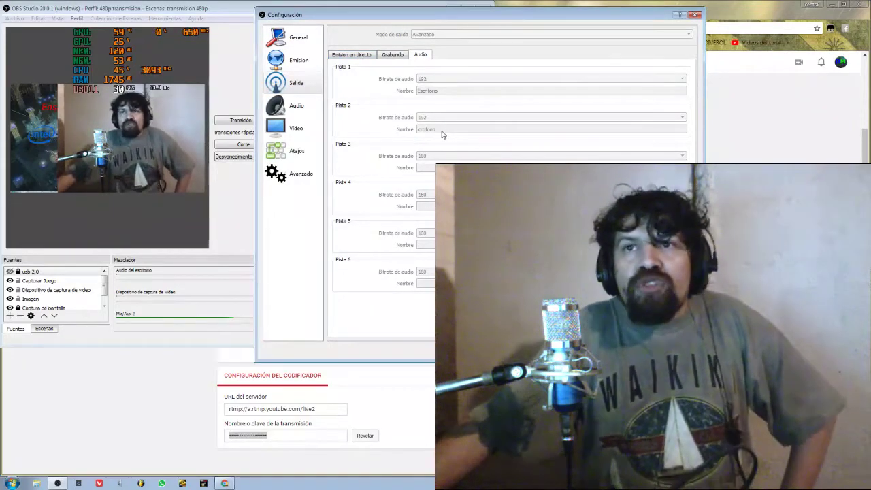
click(385, 59)
click(343, 56)
click(389, 60)
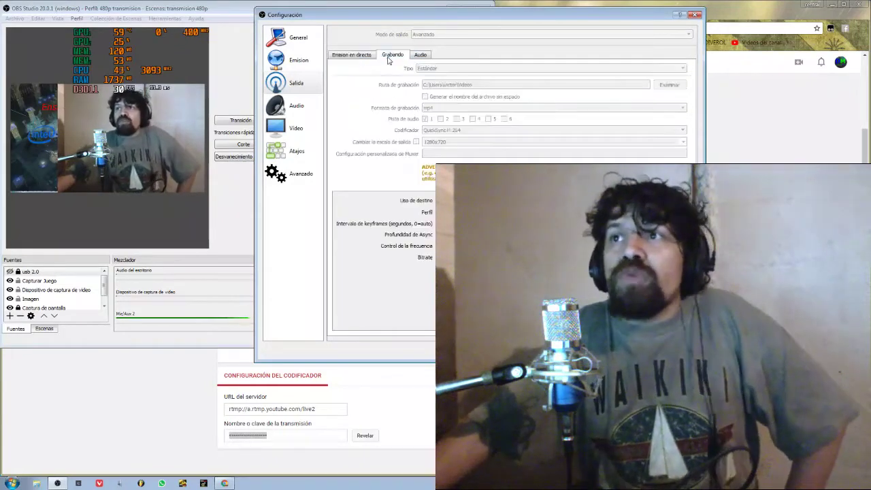
click(362, 59)
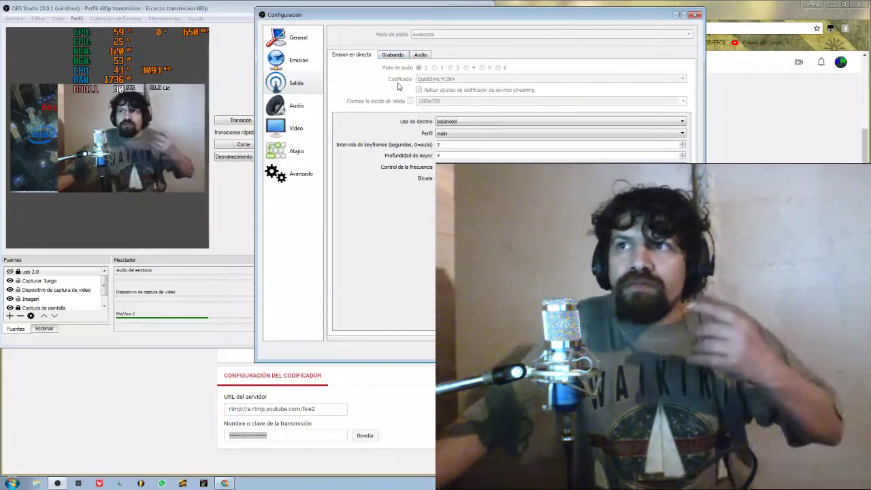
click(391, 56)
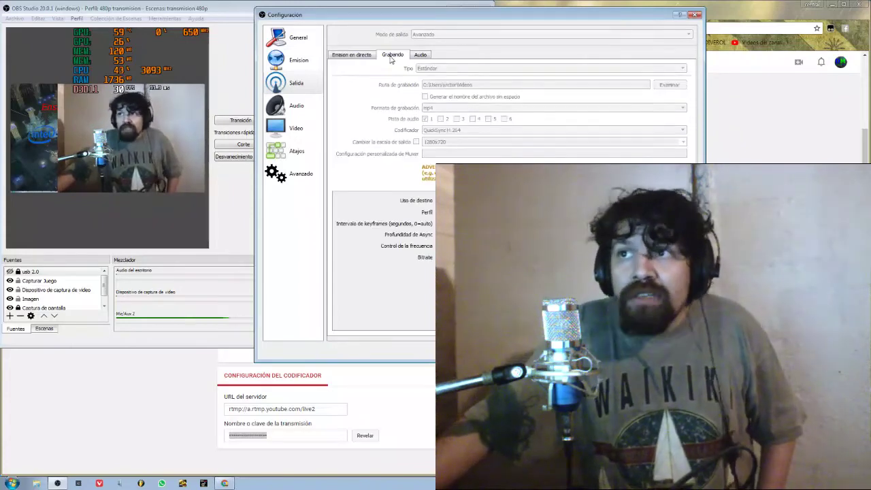
click(419, 55)
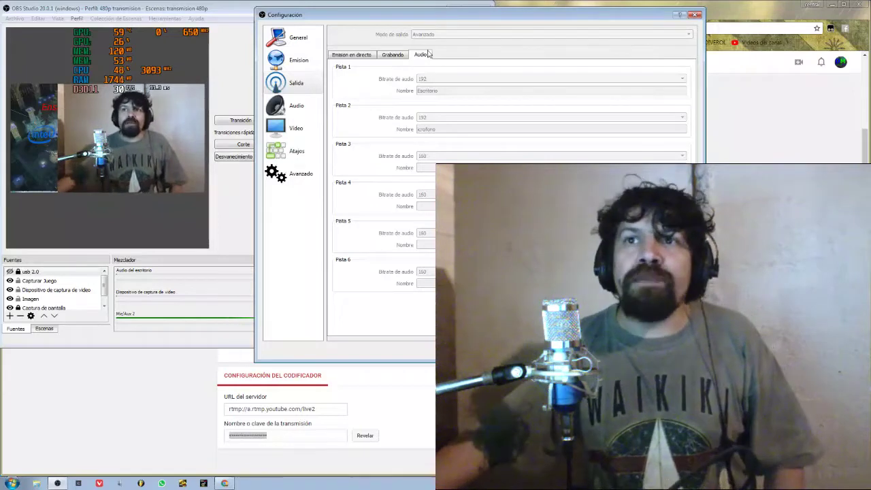
click(392, 55)
click(351, 55)
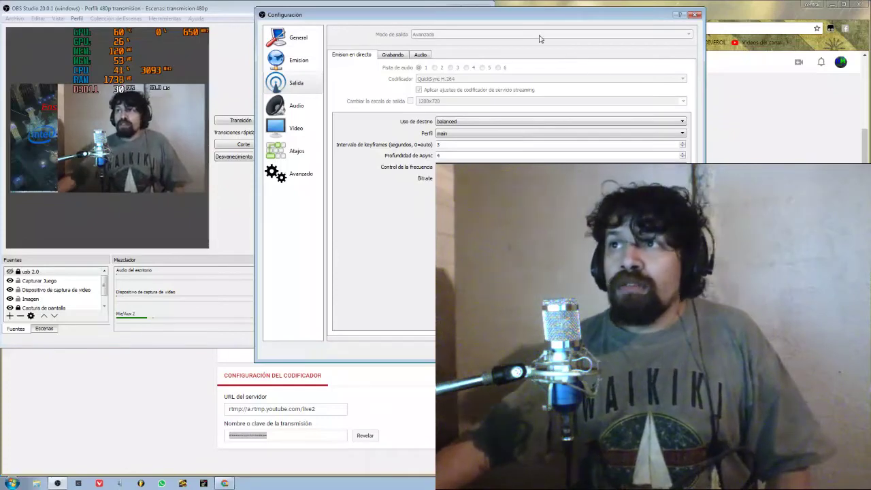
Check the target usage options of the streaming encoder, keeping the balanced option.
drag(499, 16, 313, 10)
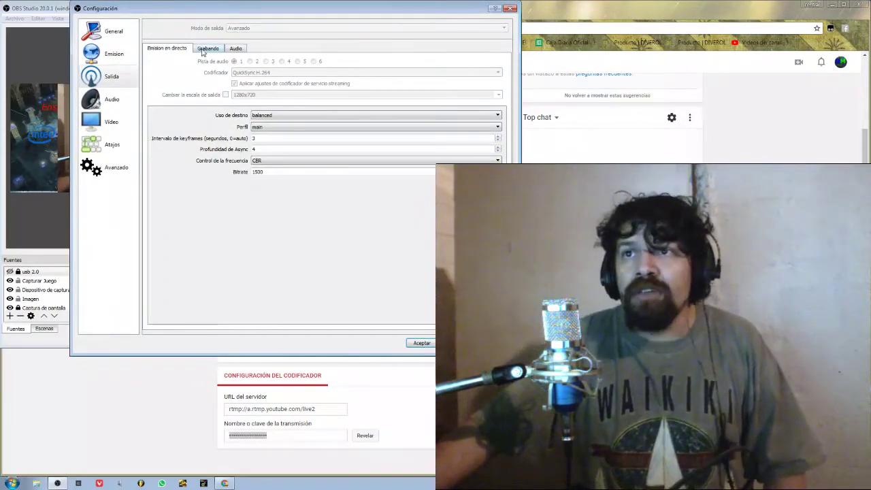
click(307, 121)
click(306, 120)
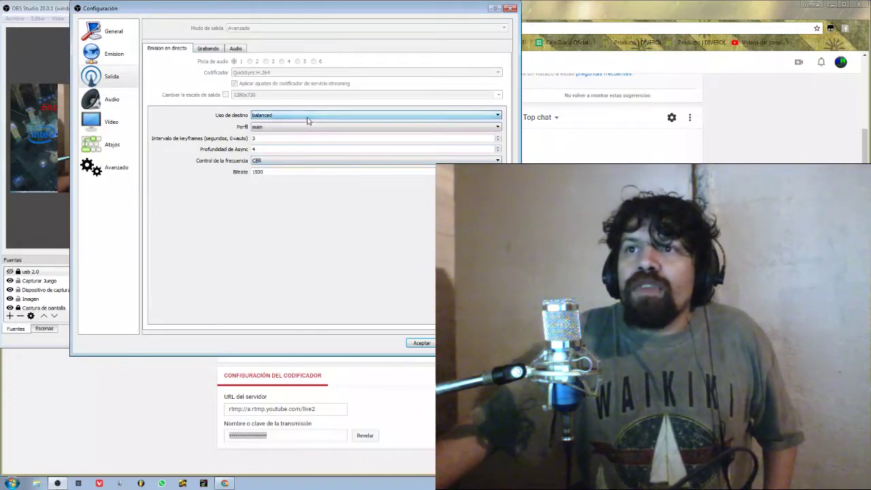
click(306, 120)
click(294, 215)
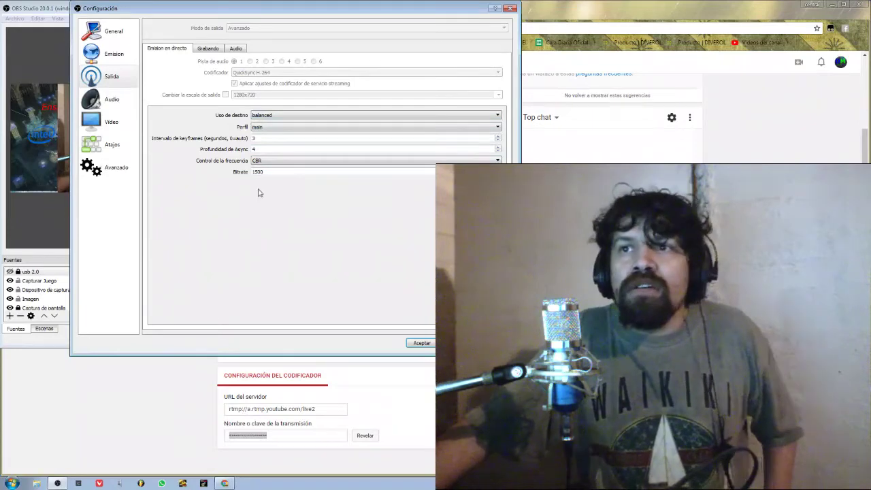
Check the video resolution and frame rate settings and return to the streaming output settings.
drag(234, 13, 355, 19)
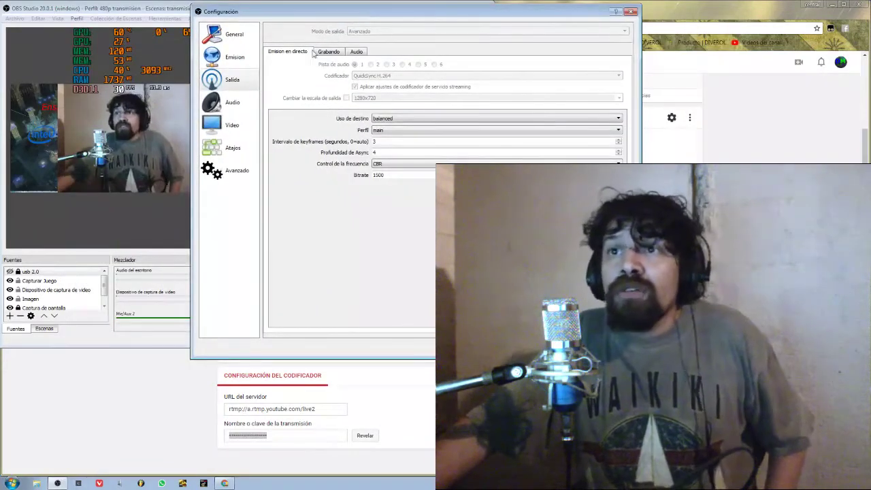
click(234, 127)
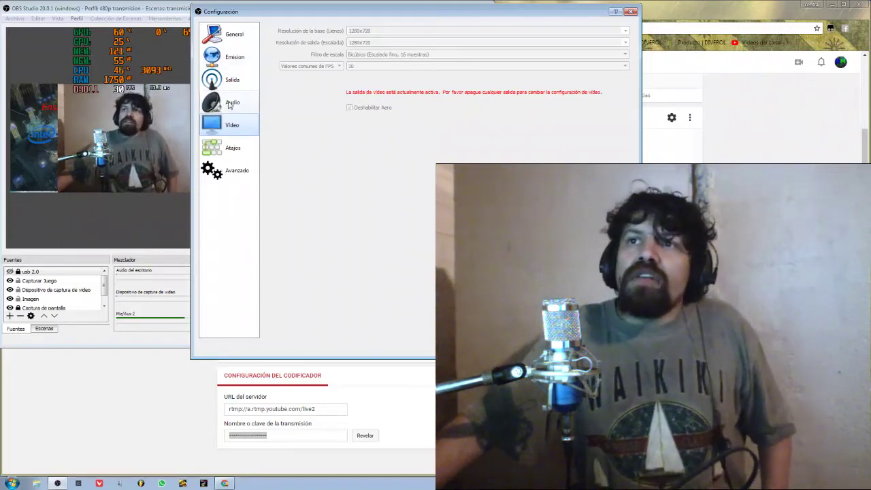
click(231, 80)
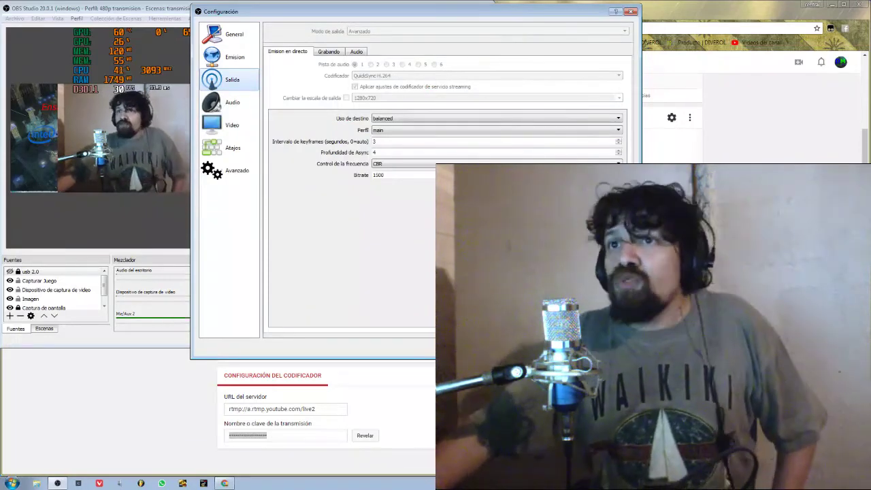
Compare the video resolution and frame rate settings with the output settings for live streaming and recording.
click(232, 126)
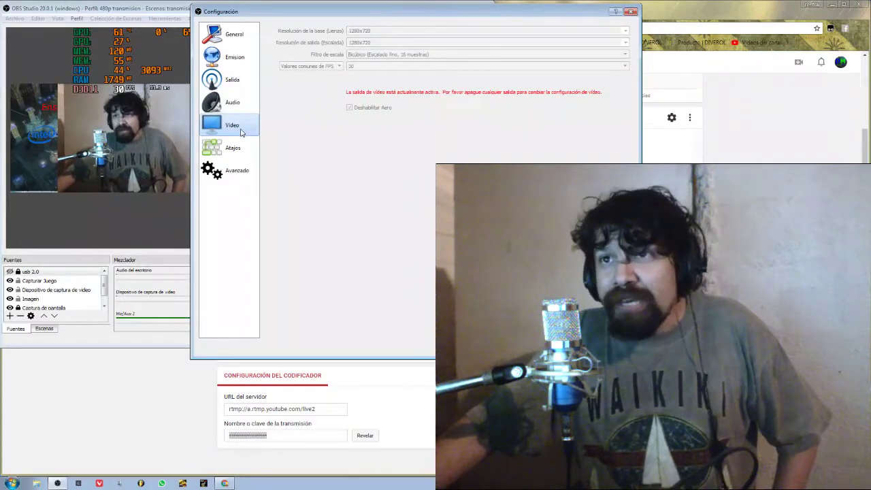
click(233, 82)
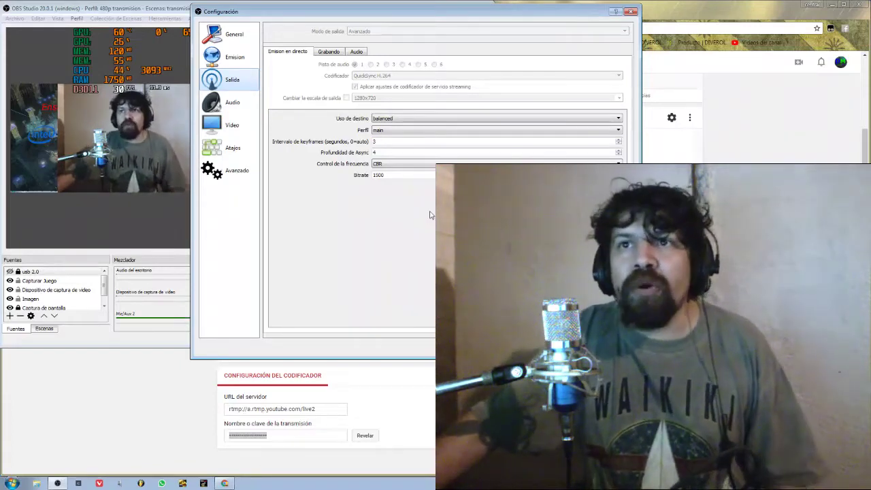
click(234, 128)
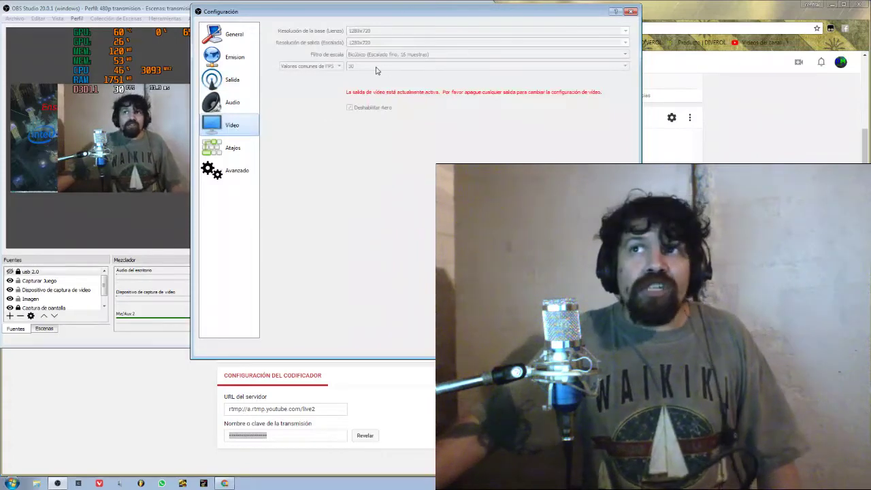
click(239, 79)
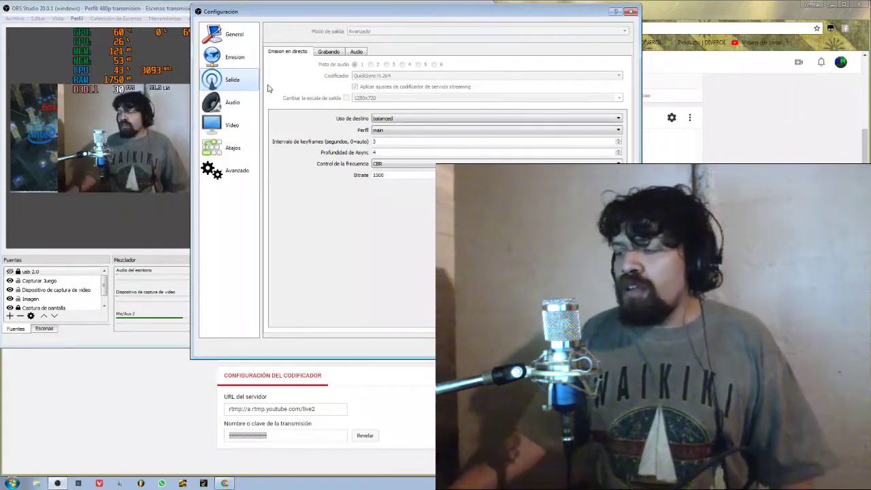
click(327, 55)
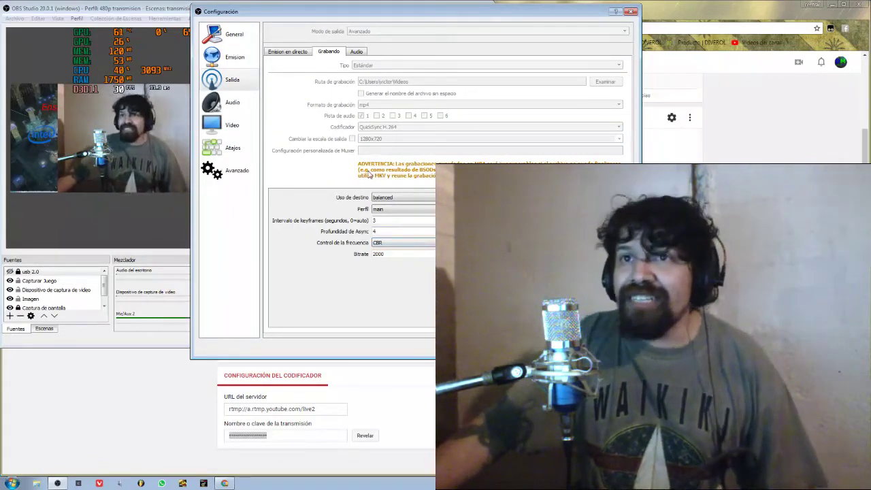
click(286, 53)
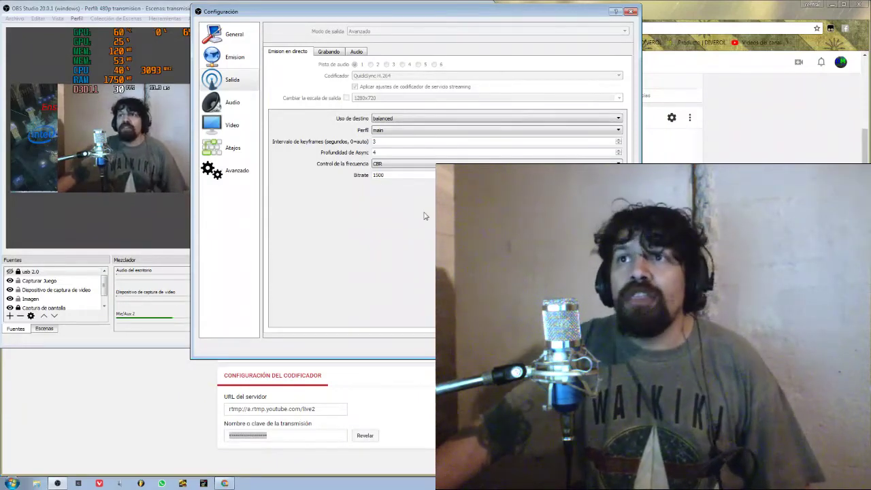
click(229, 127)
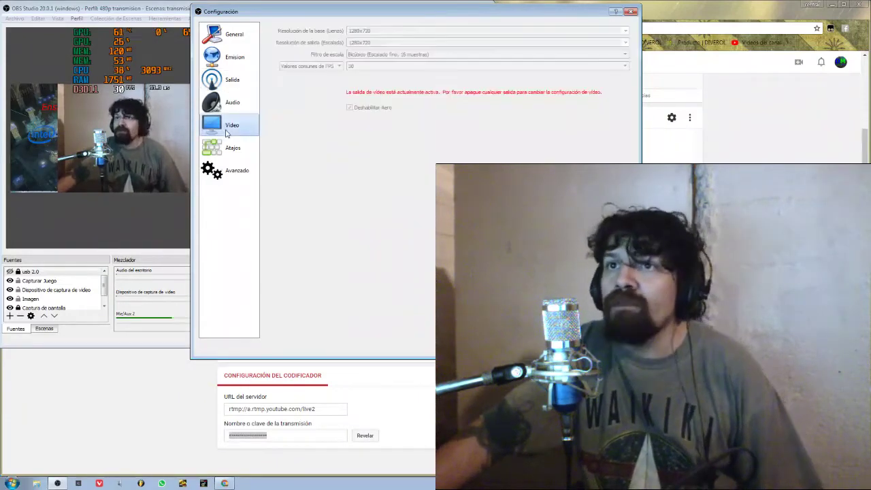
click(230, 83)
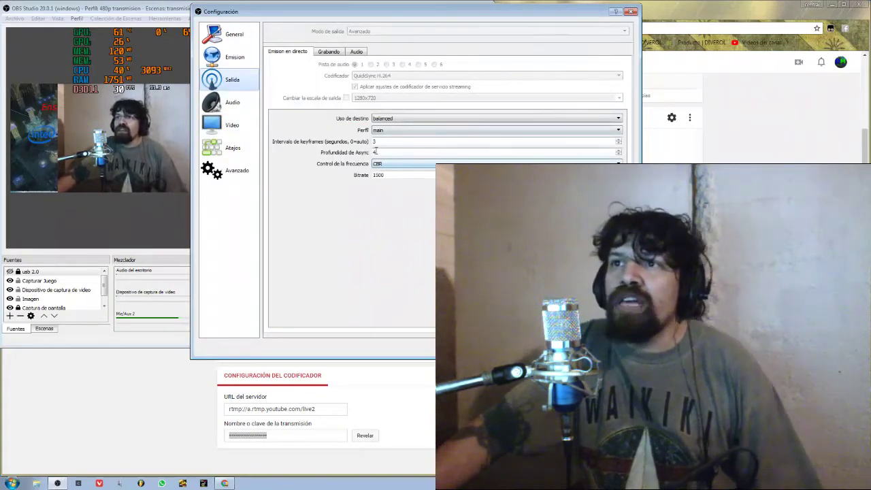
Check the target usage and profile options of the recording encoder, keeping balanced and main.
click(334, 54)
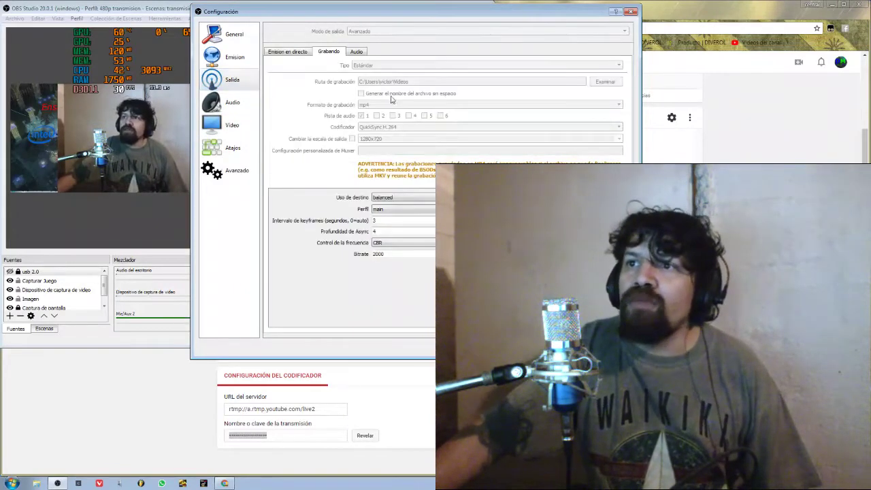
click(409, 203)
click(409, 204)
click(409, 204)
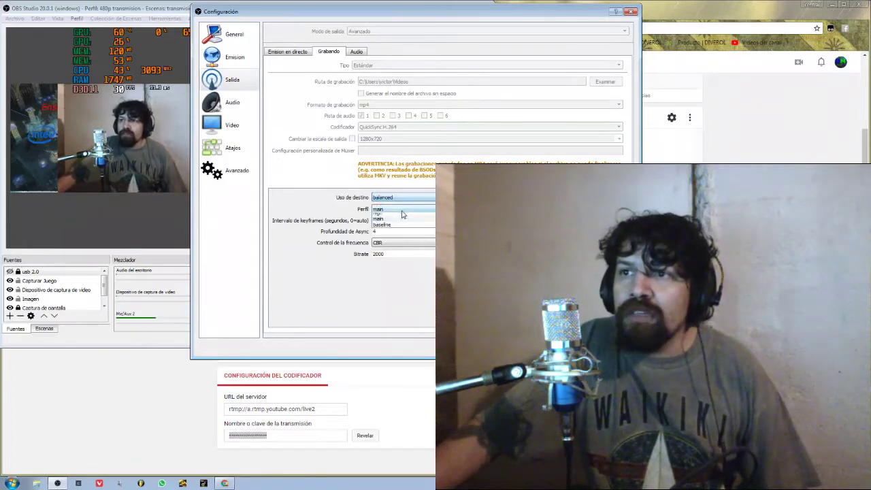
click(423, 207)
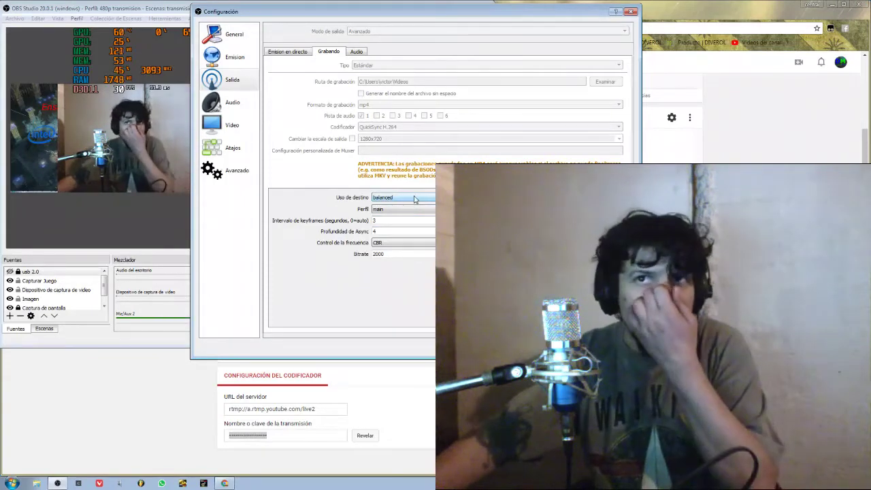
click(415, 198)
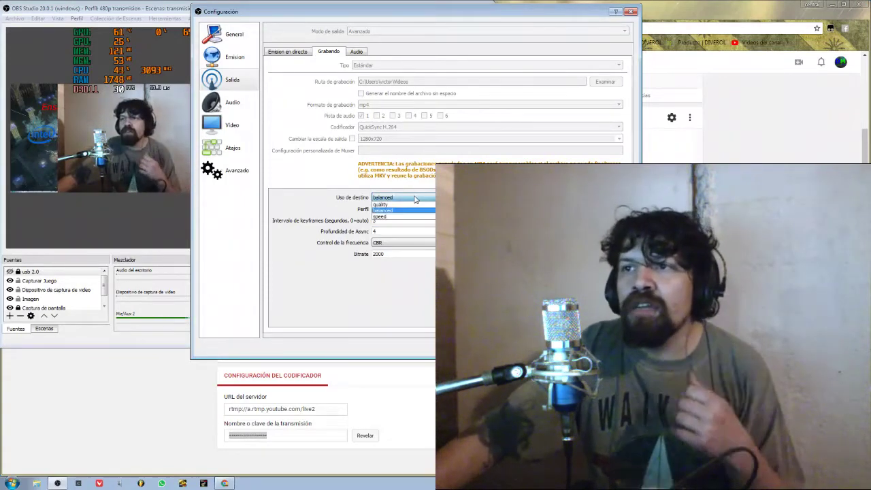
click(414, 198)
click(414, 198)
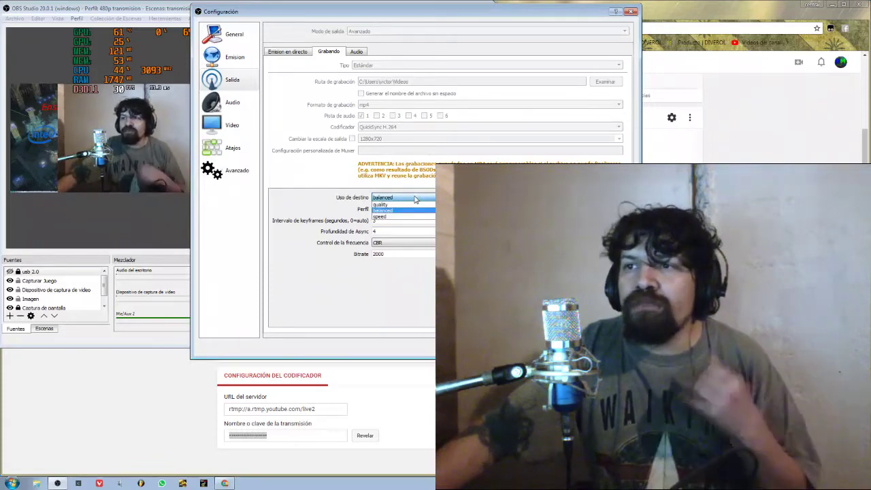
click(414, 198)
click(414, 198)
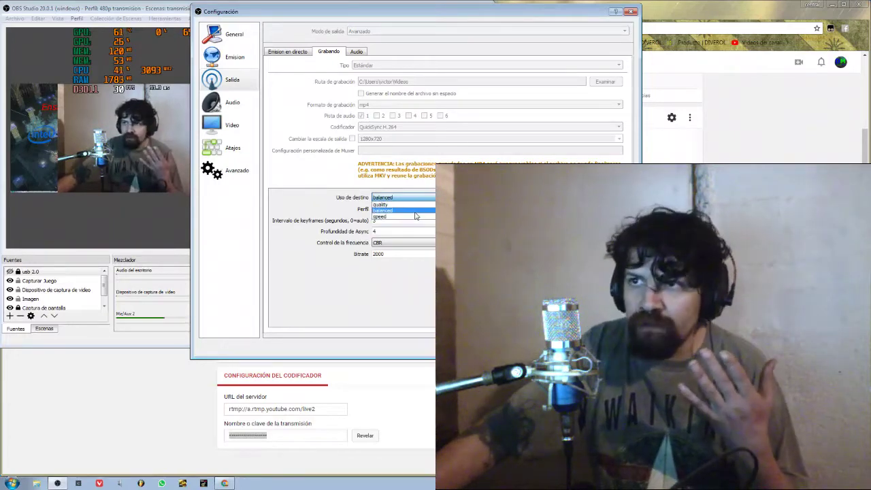
click(416, 211)
click(416, 213)
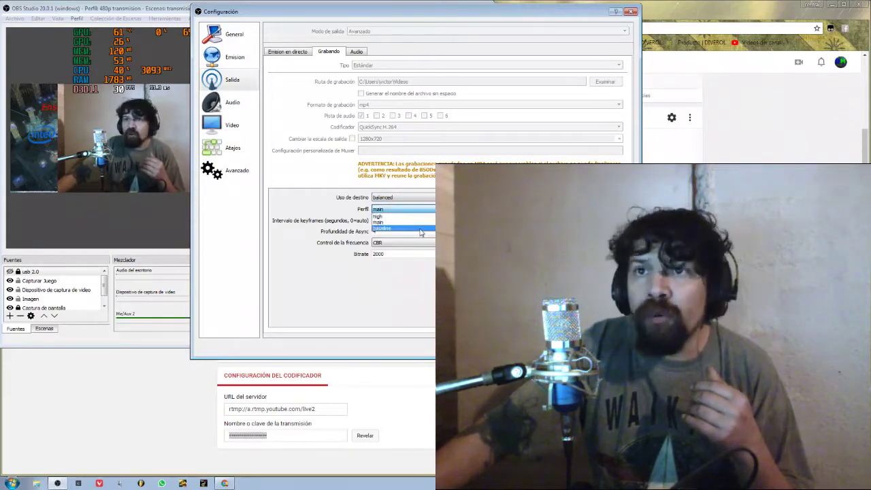
Check the profile options of the live streaming encoder, keeping main.
click(286, 52)
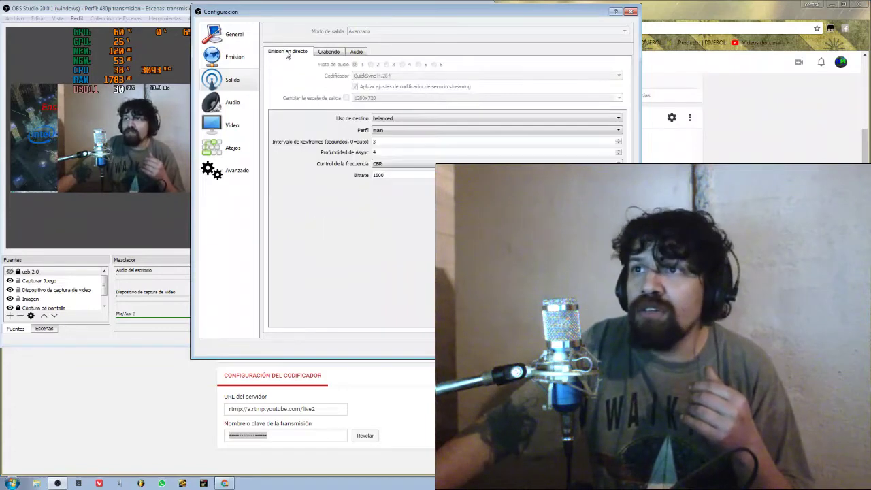
click(391, 130)
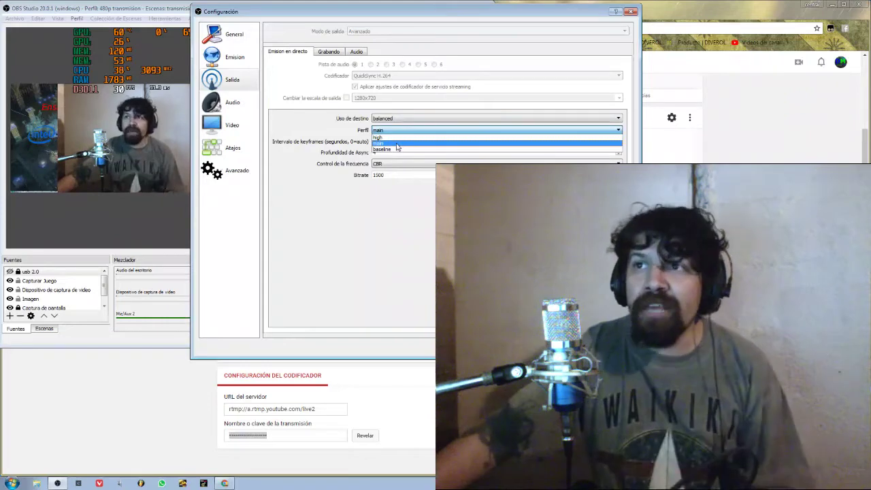
click(396, 144)
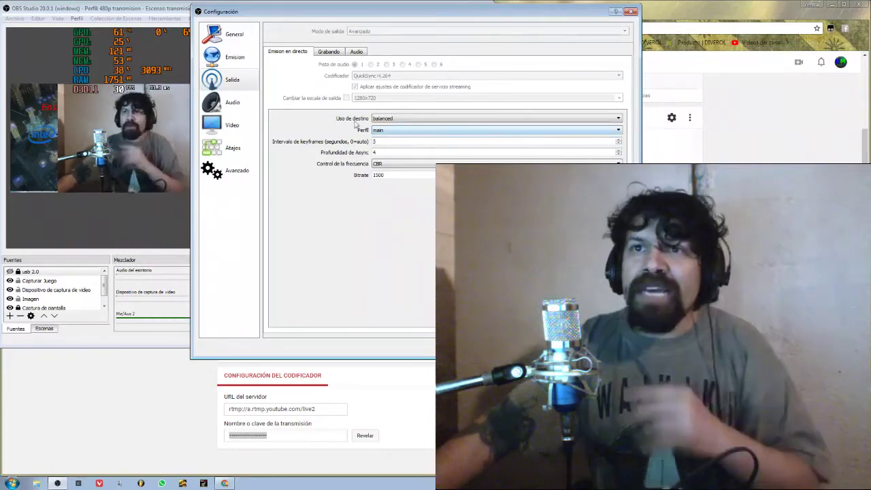
Go to the audio settings, try Disabled for the desktop audio device and reselect Altavoces (4- USB Audio CODEC).
click(234, 102)
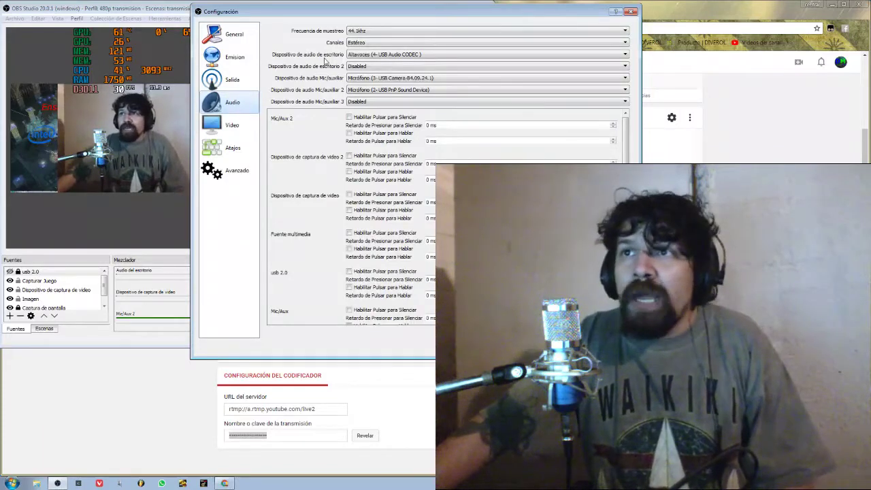
click(371, 57)
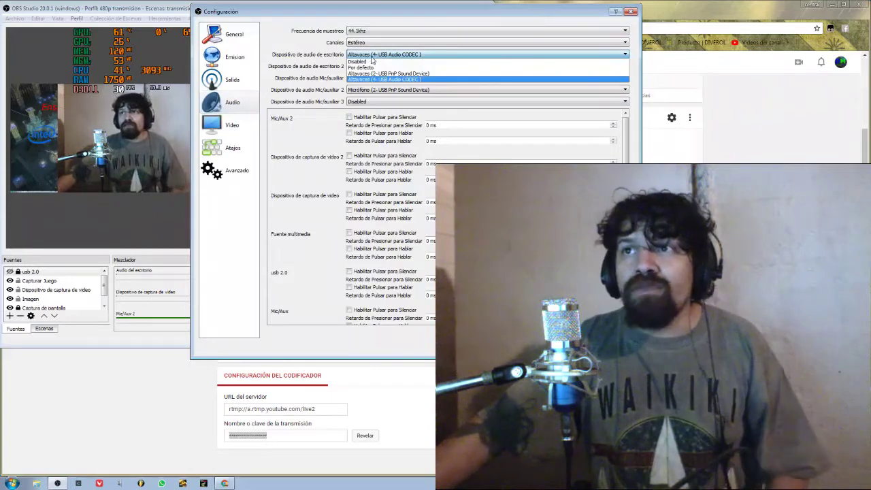
click(371, 57)
click(372, 57)
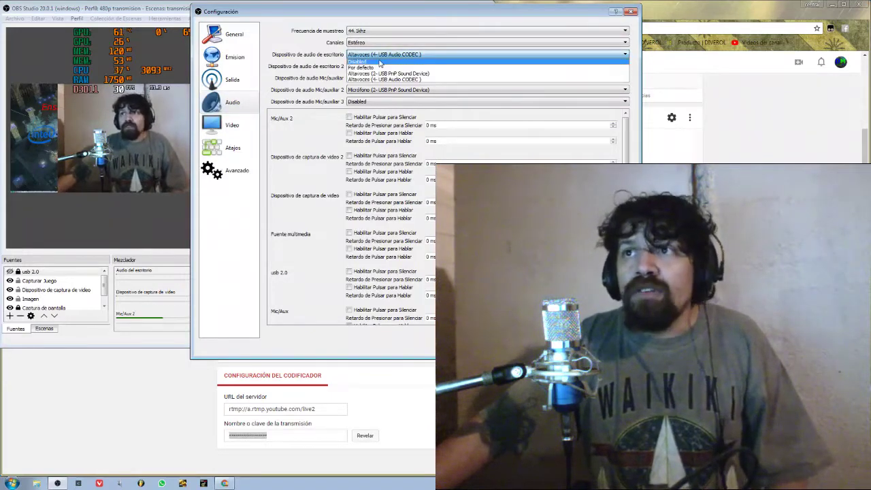
click(380, 62)
click(375, 54)
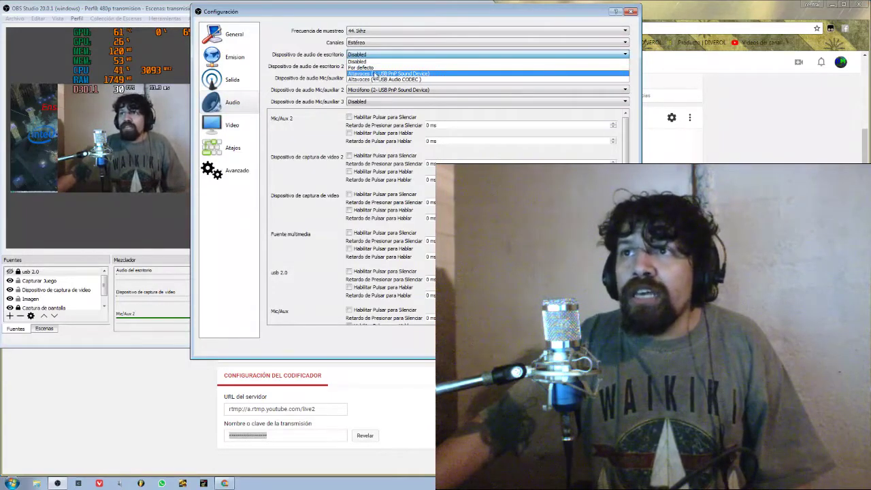
click(374, 80)
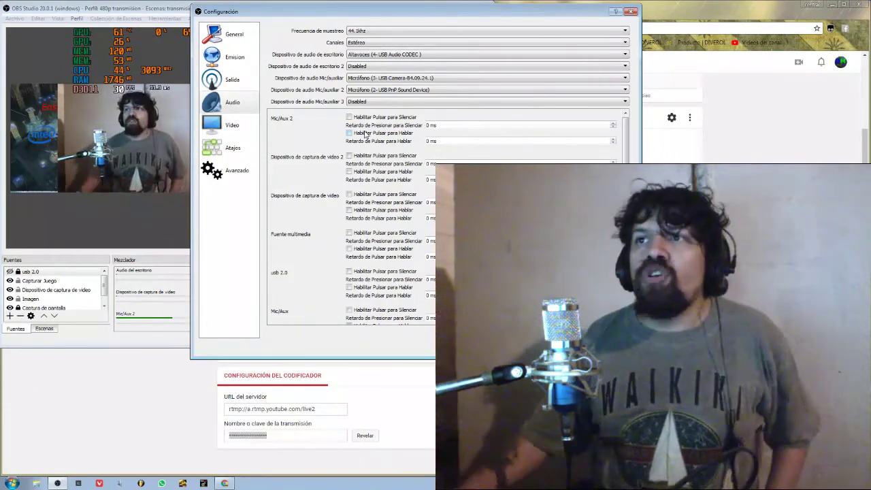
Check the available microphones for the first and second Mic/auxiliary audio devices, keeping the selected ones.
click(387, 91)
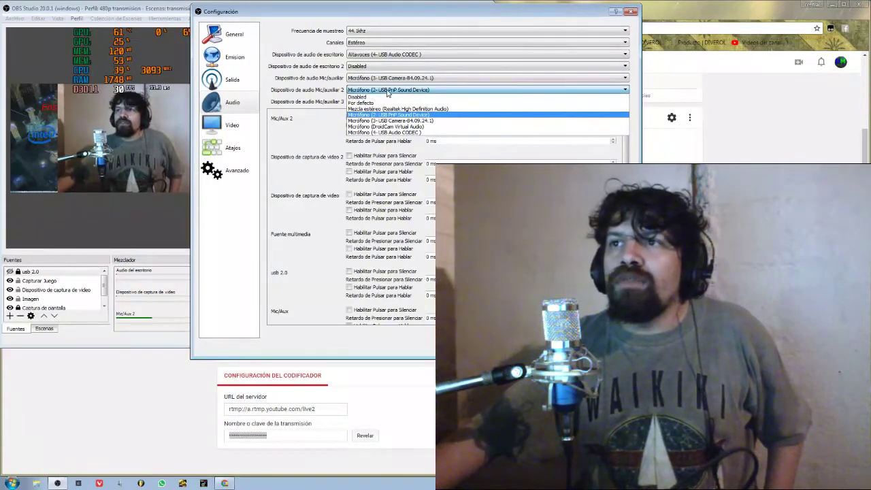
click(388, 91)
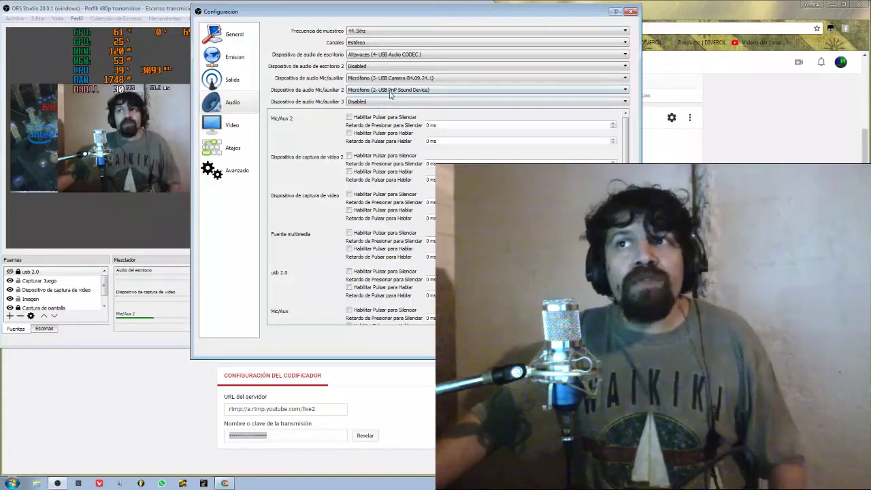
click(390, 90)
click(391, 96)
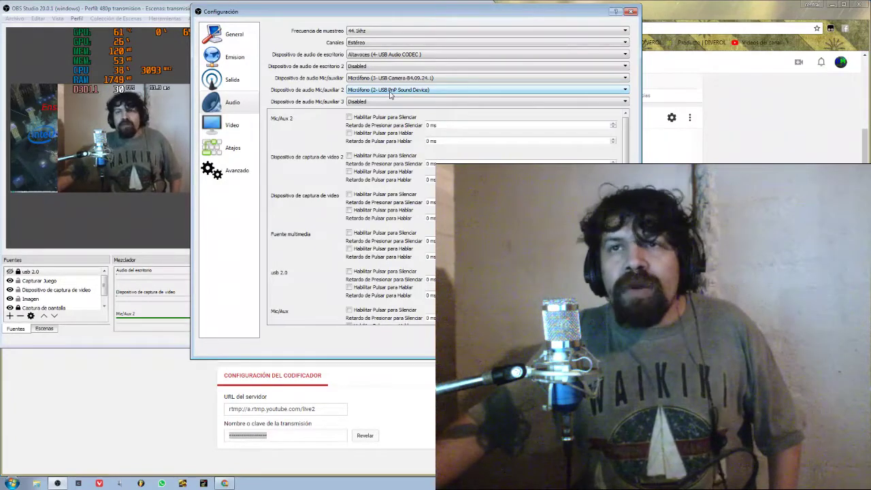
click(385, 78)
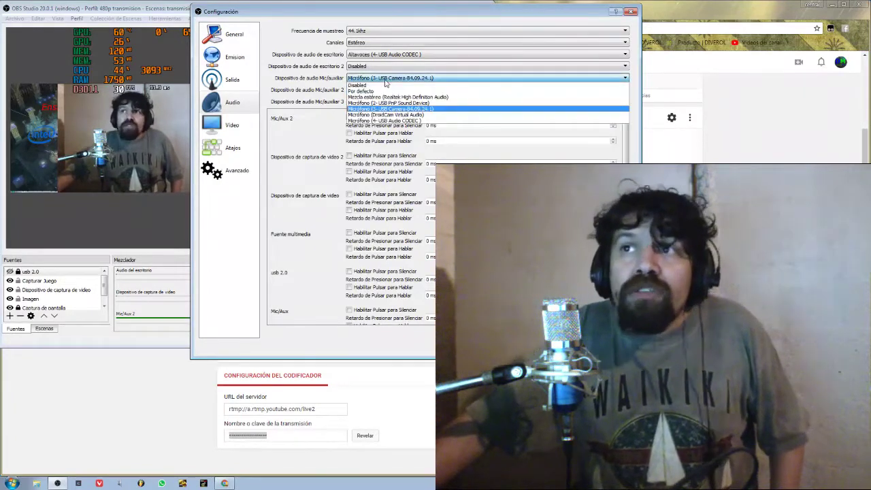
click(385, 79)
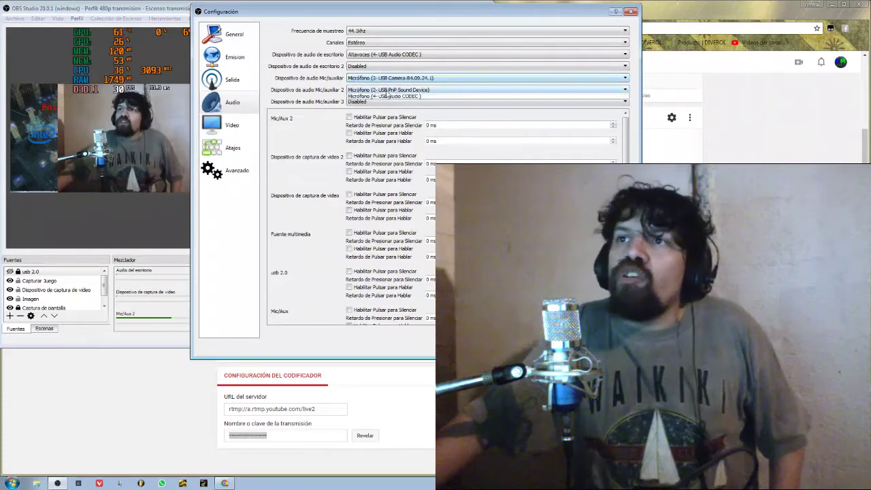
click(386, 90)
click(387, 91)
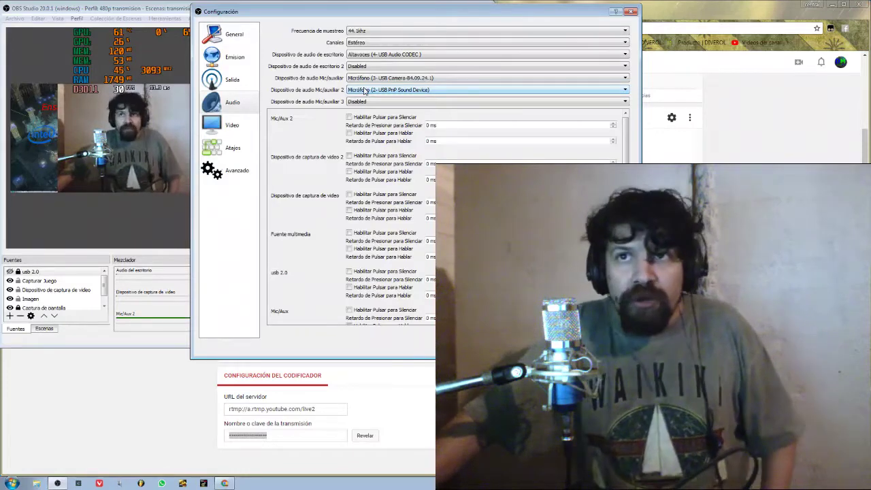
Review the video and audio settings and examine the hotkeys for starting and stopping streaming and recording.
click(232, 125)
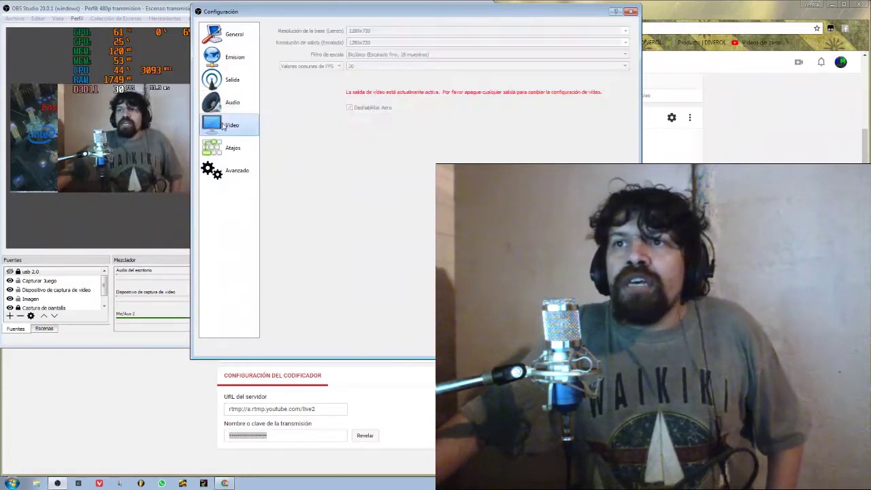
click(231, 102)
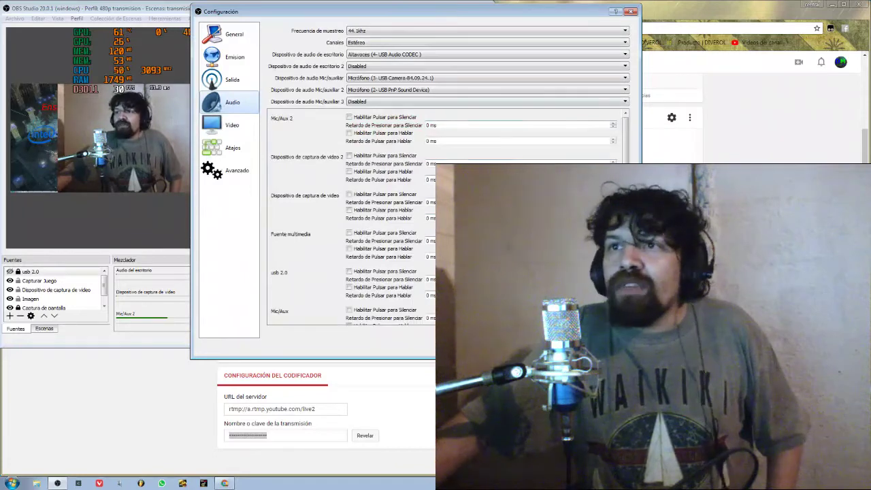
click(235, 150)
click(245, 126)
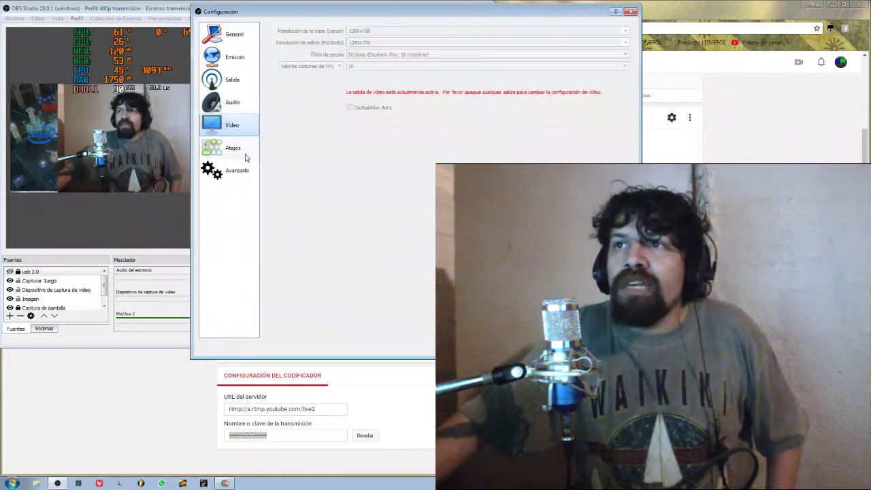
click(245, 154)
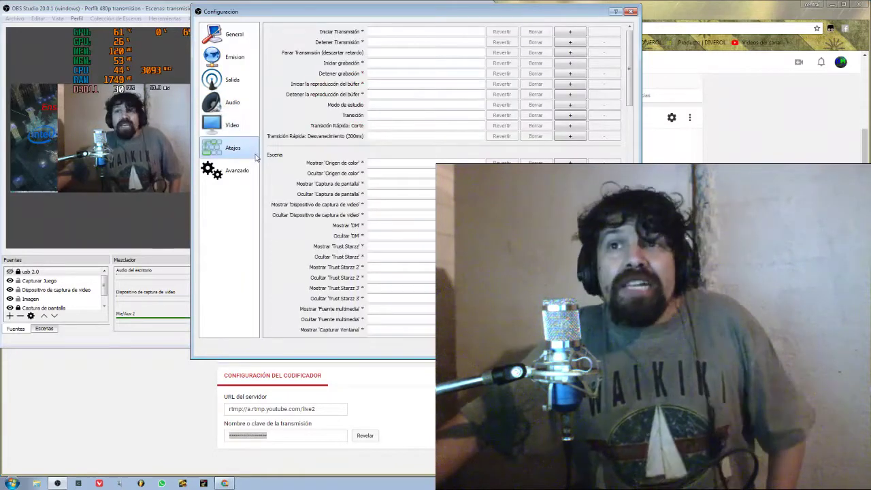
click(381, 32)
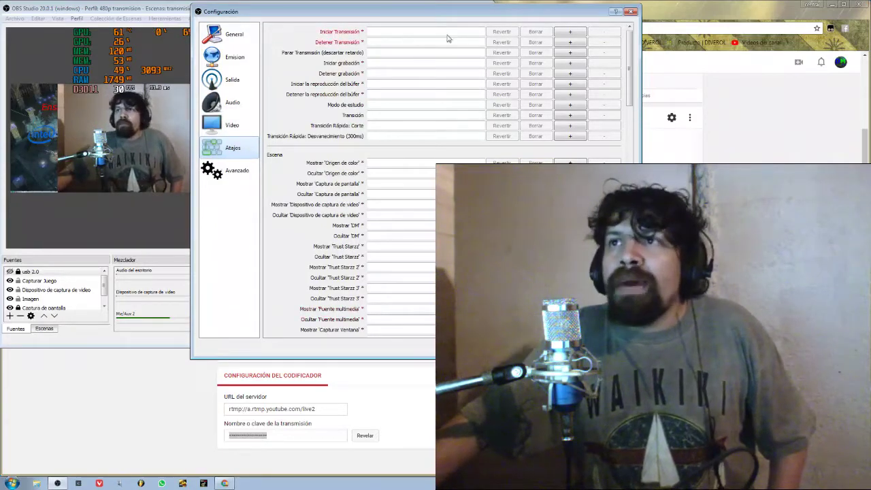
drag(438, 18, 509, 30)
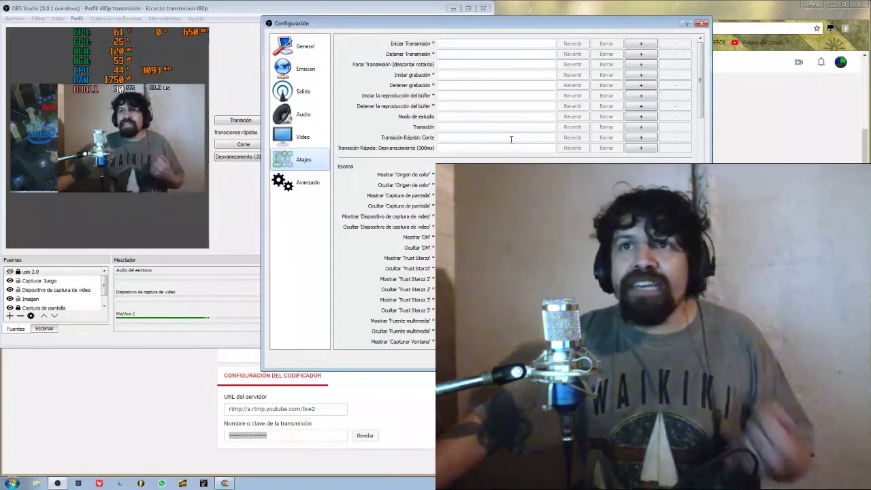
click(515, 75)
Move the settings window away from the transition controls and close the settings.
drag(491, 27, 514, 56)
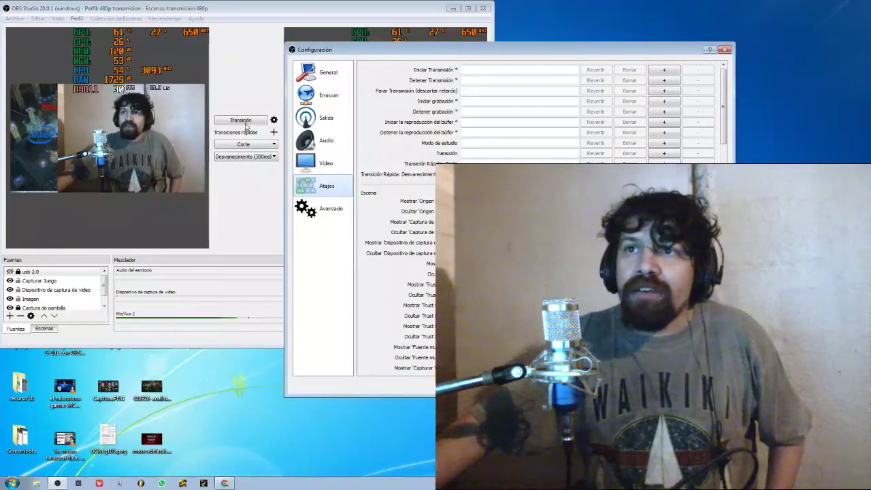
click(246, 127)
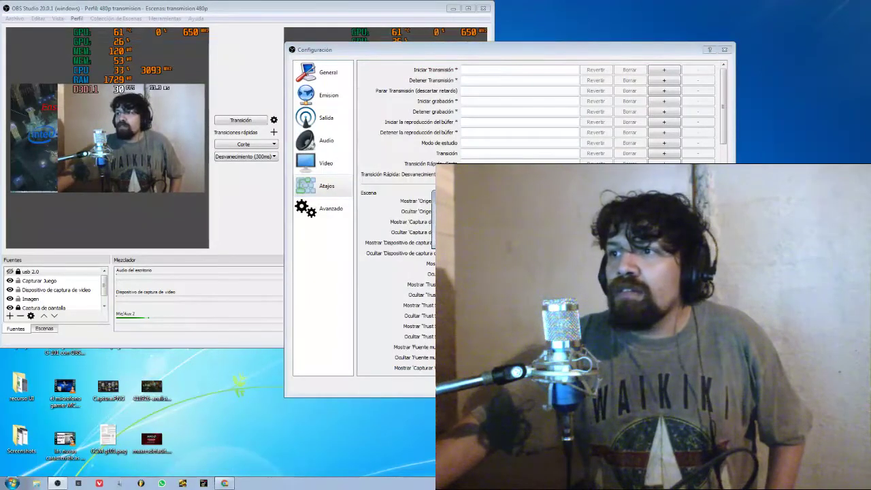
click(725, 50)
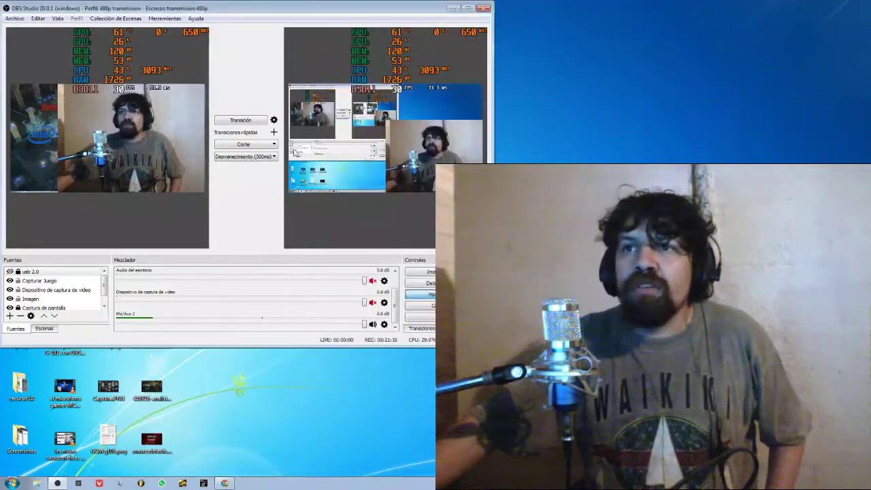